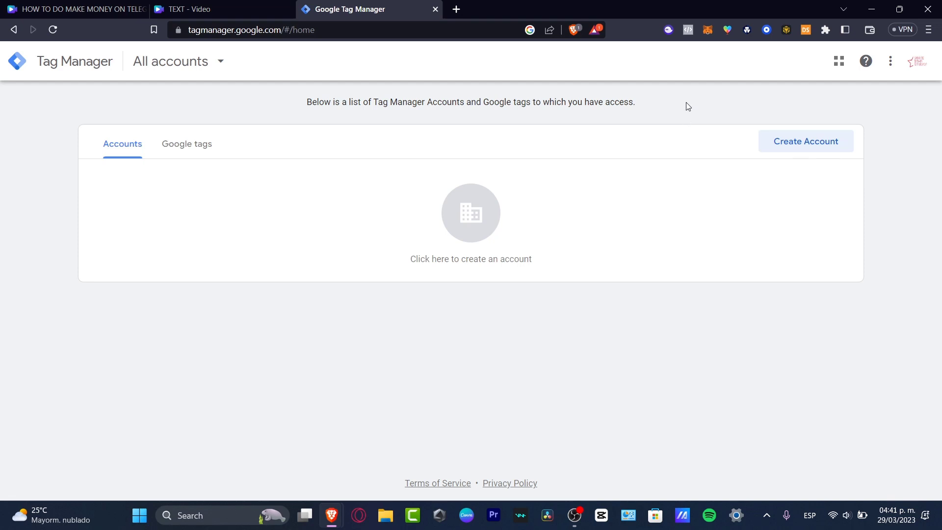
# - Fill in a new Tag Manager account in Mexico with a Web container
pyautogui.click(820, 142)
pyautogui.click(208, 232)
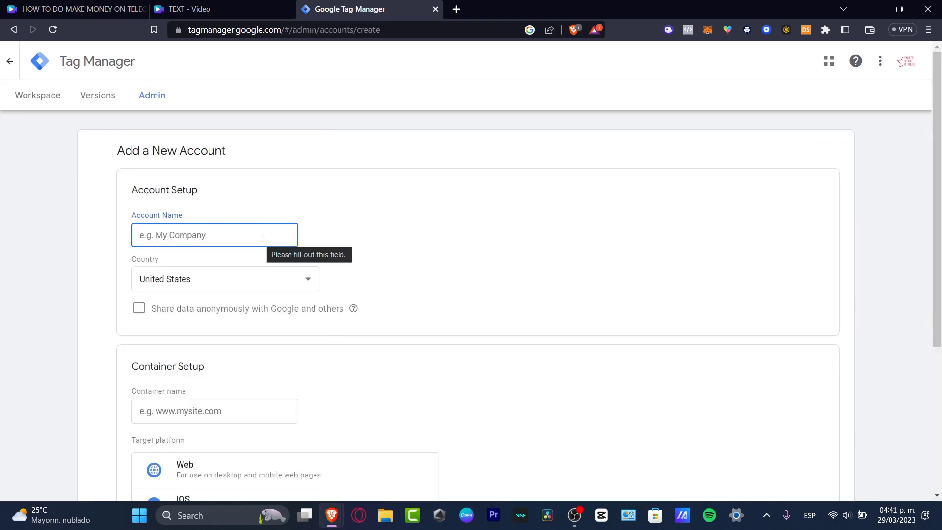
pyautogui.scroll(-4, 212, 309)
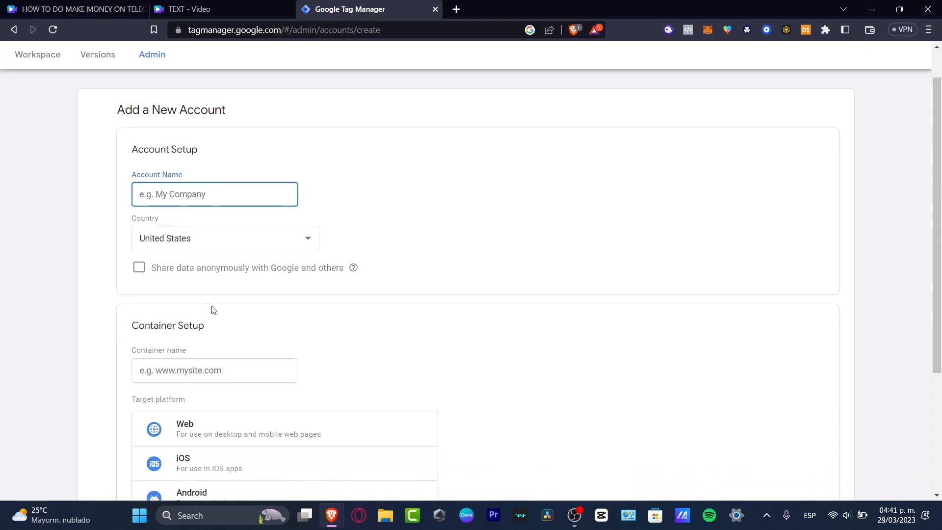
pyautogui.click(253, 228)
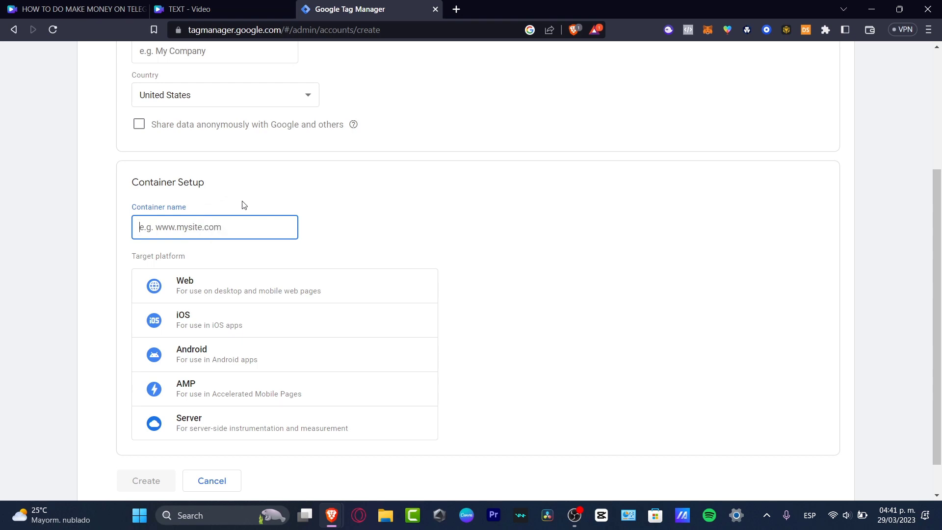
pyautogui.scroll(-1, 260, 256)
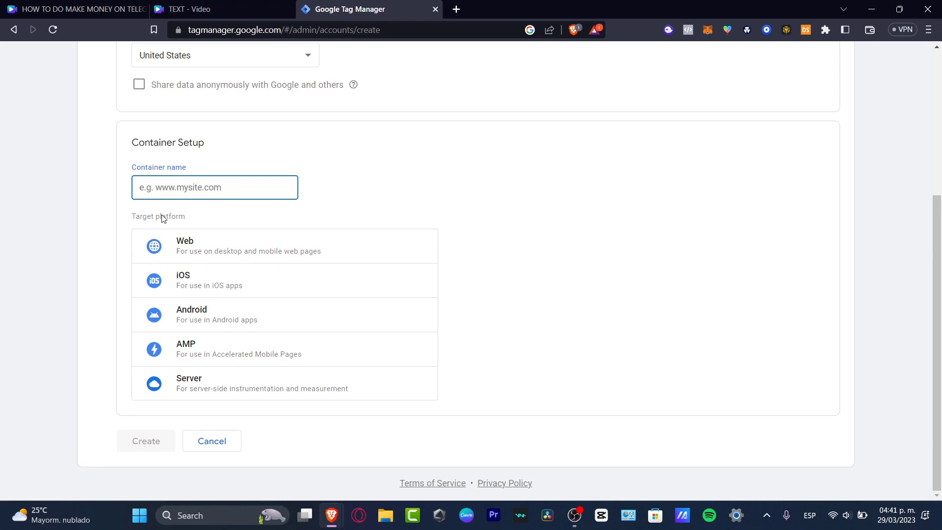
pyautogui.click(206, 246)
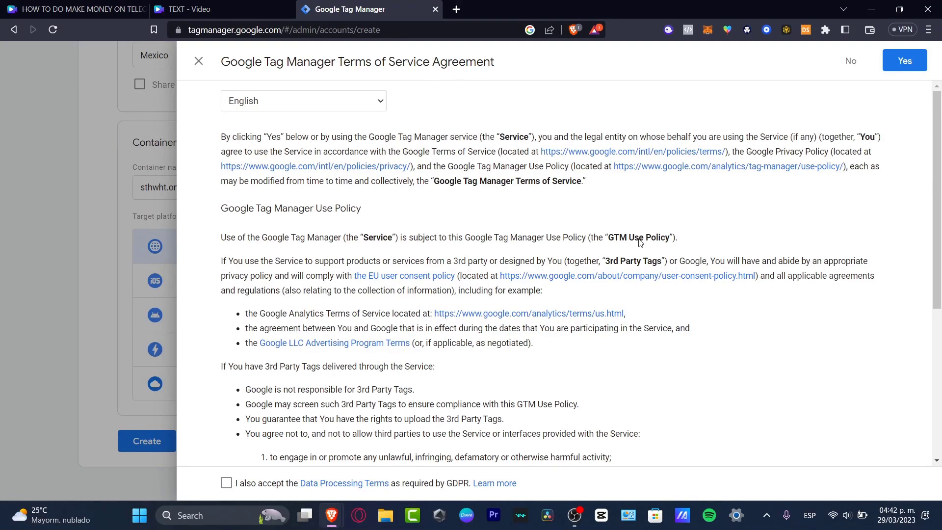
# - Accept the Data Processing Terms and agree to the Terms of Service
pyautogui.scroll(-5, 648, 255)
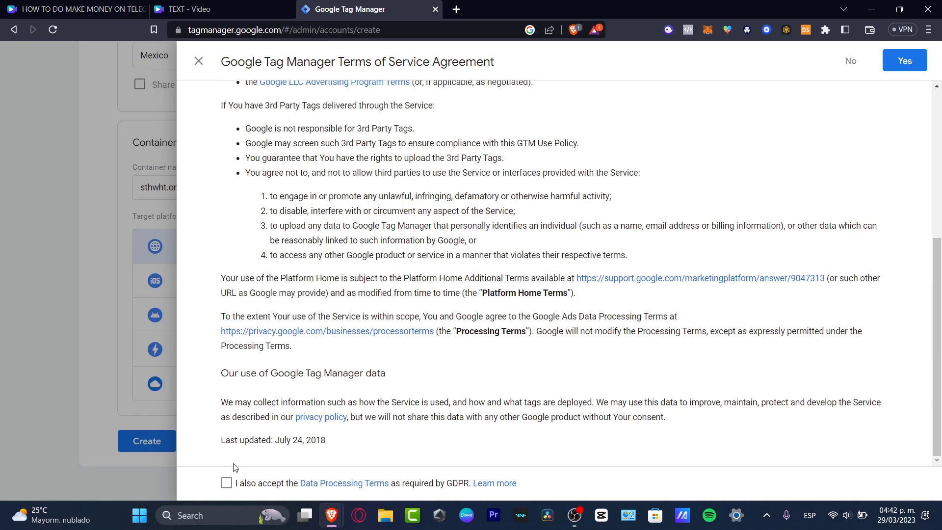
pyautogui.click(227, 483)
pyautogui.click(903, 60)
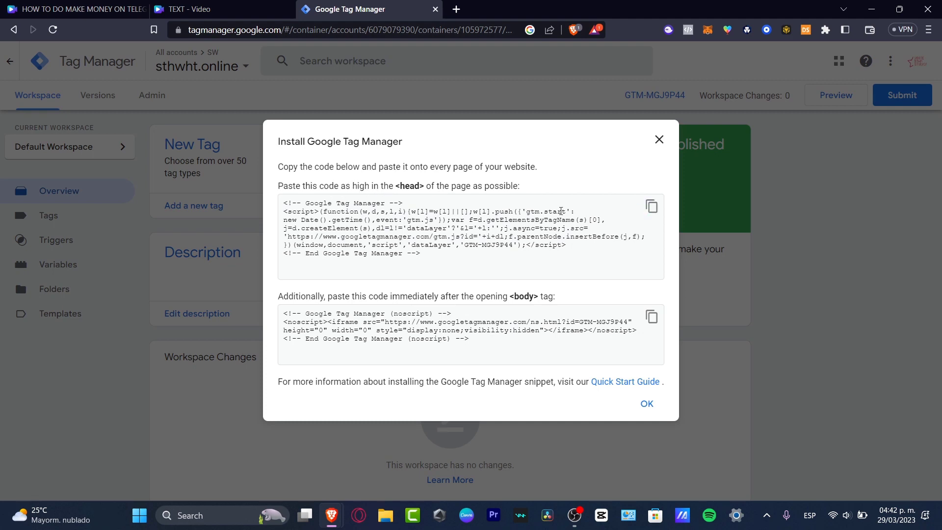
# - Copy the <head> installation snippet for container GTM-MGJ9P44
pyautogui.click(651, 206)
pyautogui.moveTo(331, 515)
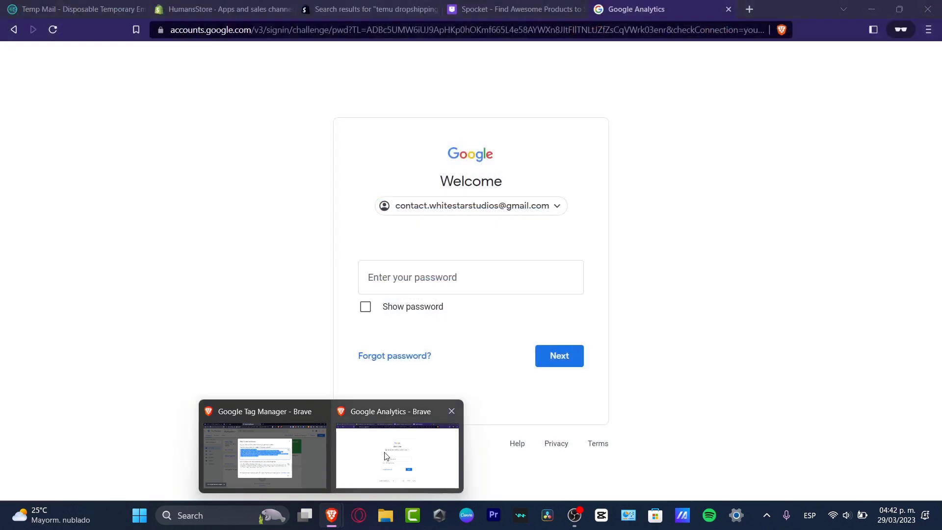
# - Switch to the HumansStore Shopify admin and go to Online Store > Themes
pyautogui.click(386, 457)
pyautogui.click(223, 9)
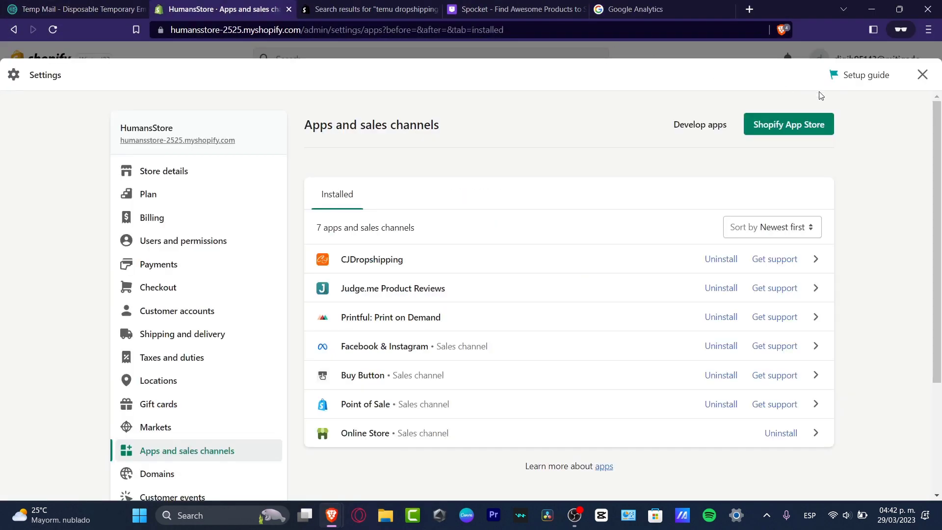
pyautogui.click(923, 74)
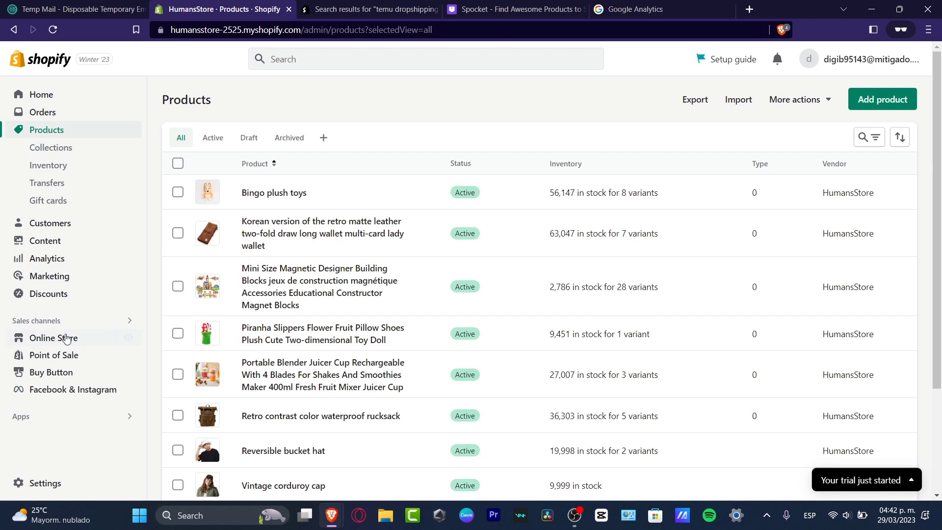
pyautogui.click(67, 338)
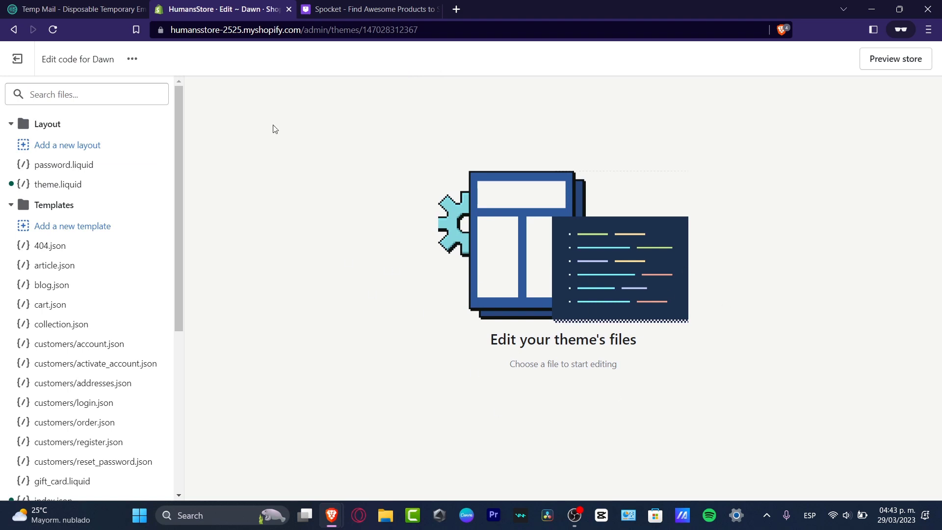
# - Paste the GTM head snippet below the theme-color meta line in theme.liquid and save
pyautogui.click(66, 189)
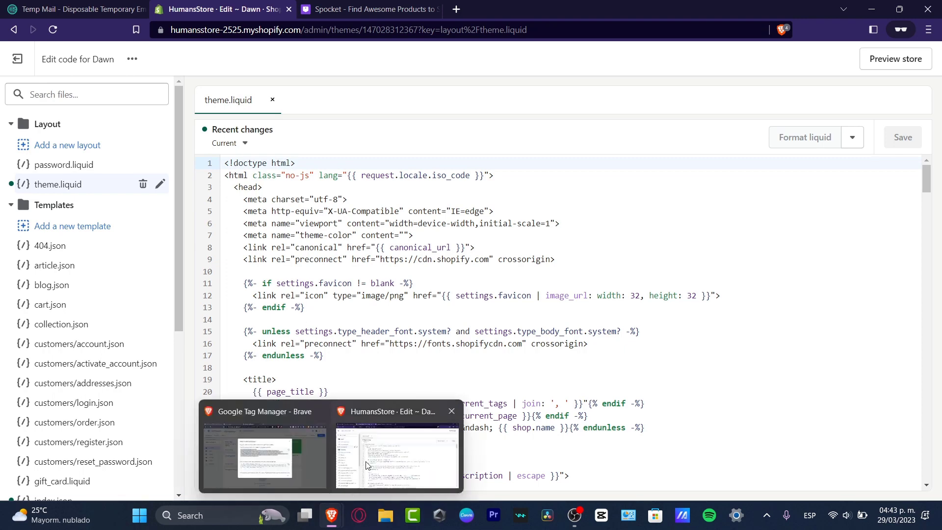
pyautogui.moveTo(332, 515)
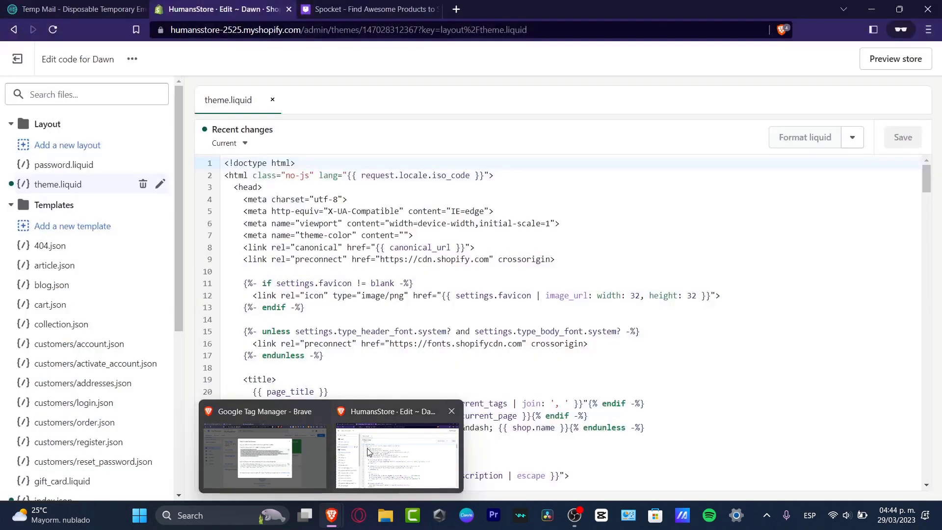
pyautogui.click(368, 448)
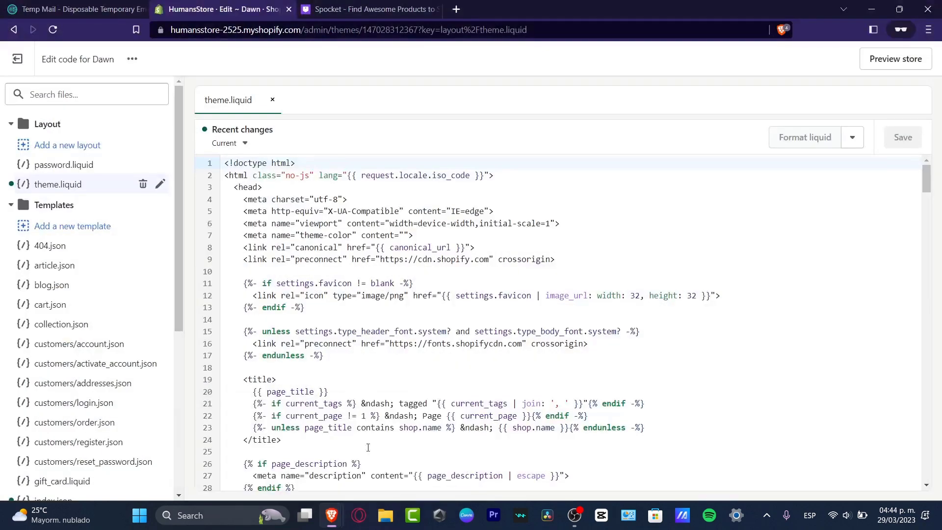
pyautogui.click(269, 184)
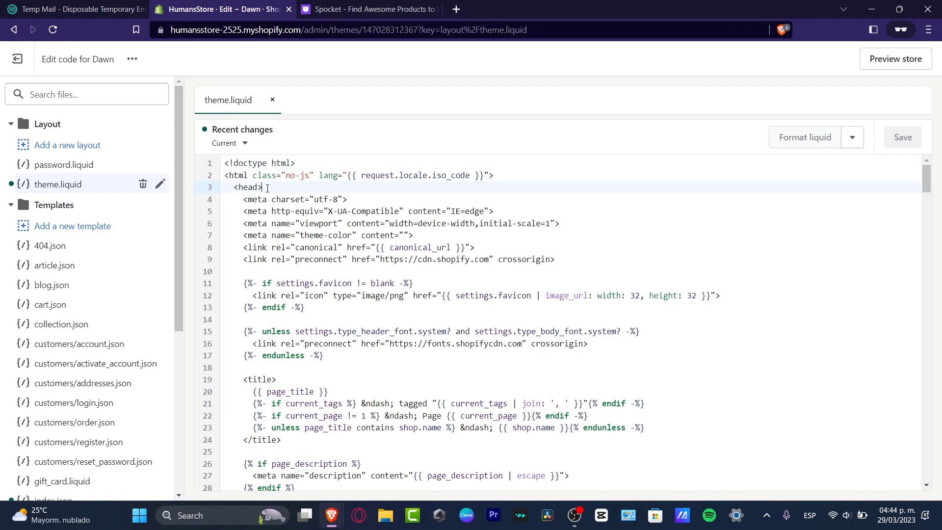
pyautogui.press('Return')
pyautogui.write('}')
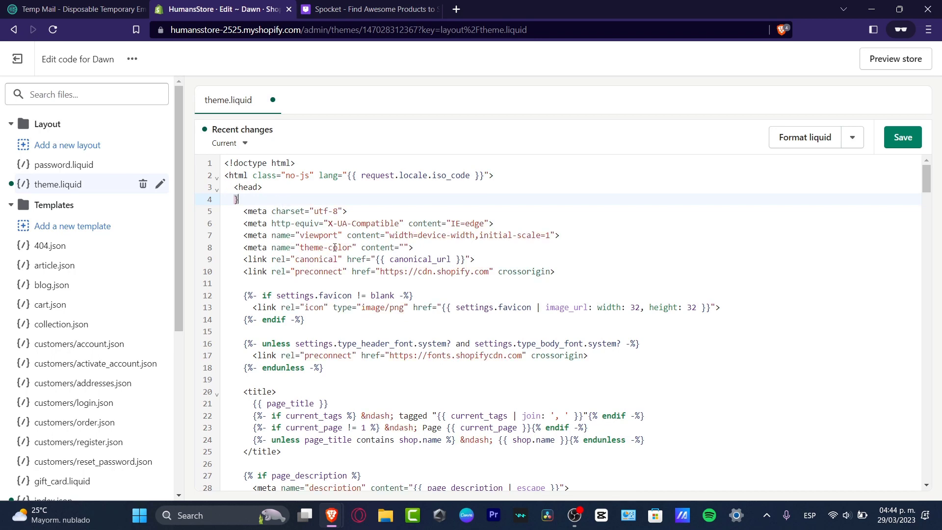
pyautogui.click(438, 251)
pyautogui.press('Return')
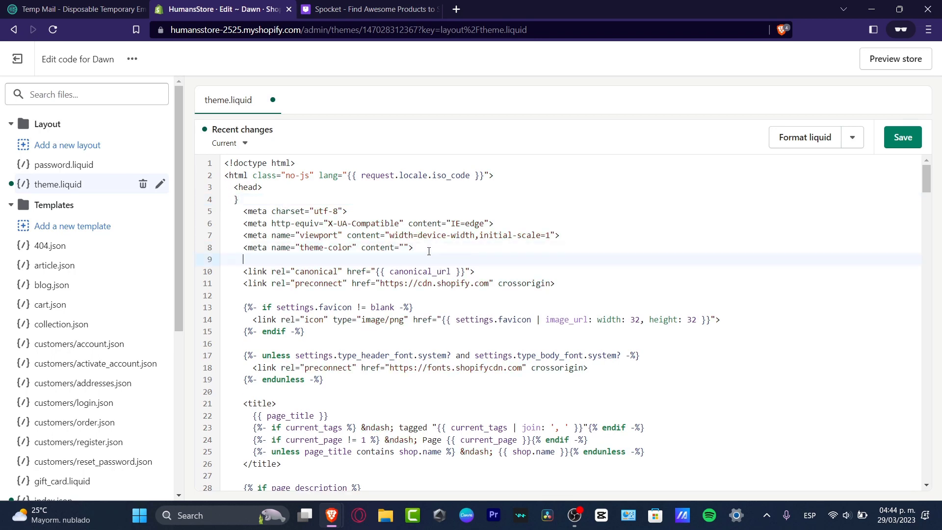
pyautogui.write("<!-- Google Tag Manager --> <script>(function(w,d,s,l,i){w[l]=w[l]||[];w[l].push({'gtm.start': new Date().getTime(),event:'gtm.js'});var f=d.getElementsByTagName(s)[0], j=d.createElement(s),dl=l!='dataLayer'?'&l='+l:'';j.async=true;j.src= 'https://www.googletagmanager.com/gtm.js?id='+i+dl;f.parentNode.insertBefore(j,f); })(window,document,'script','dataLayer','GTM-MGJ9P44');</script> <!-- End Google Tag Manager -->")
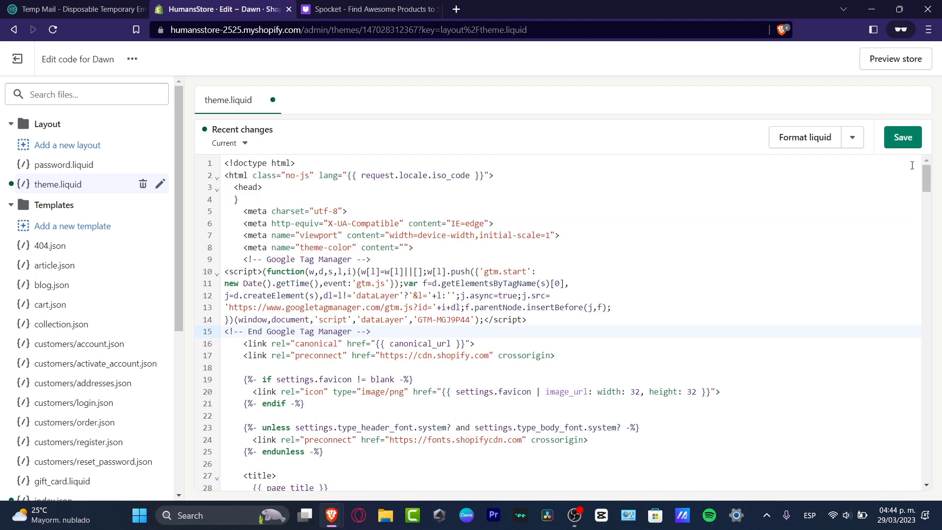
pyautogui.click(904, 140)
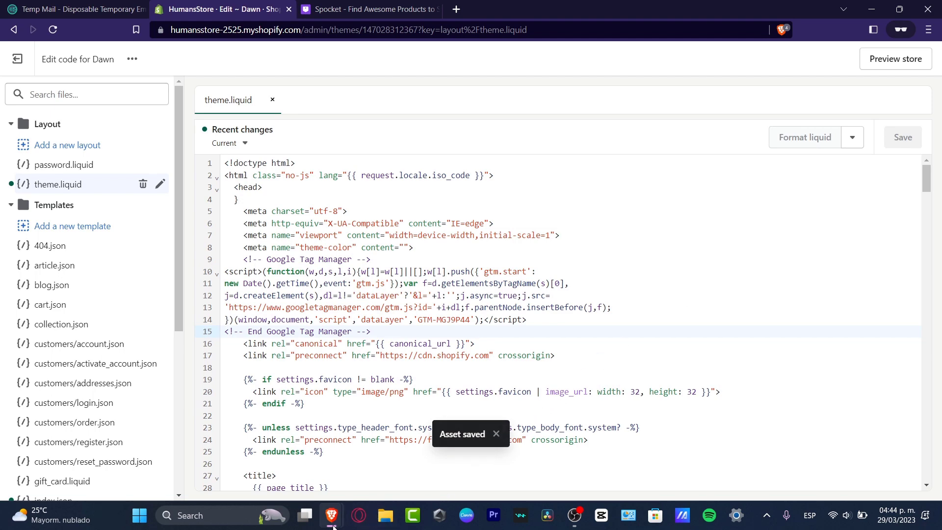
# - Copy the GTM <body> noscript snippet and return to theme.liquid at the closing </head> tag
pyautogui.click(286, 462)
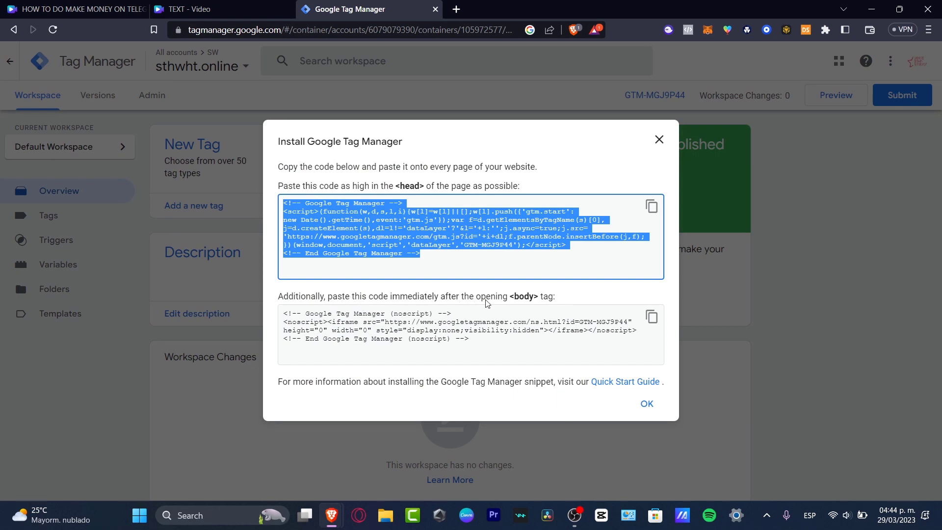
pyautogui.click(651, 316)
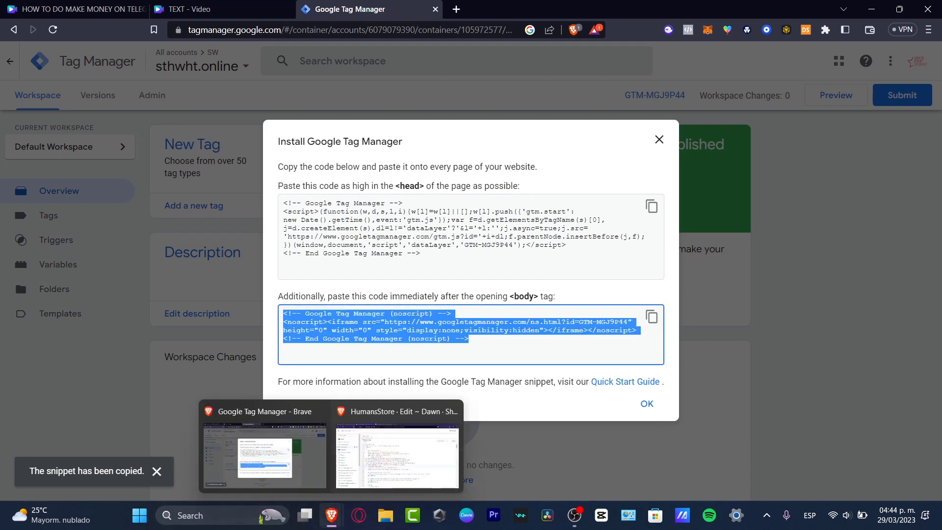
pyautogui.click(405, 451)
pyautogui.moveTo(927, 186); pyautogui.dragTo(941, 397)
pyautogui.click(274, 350)
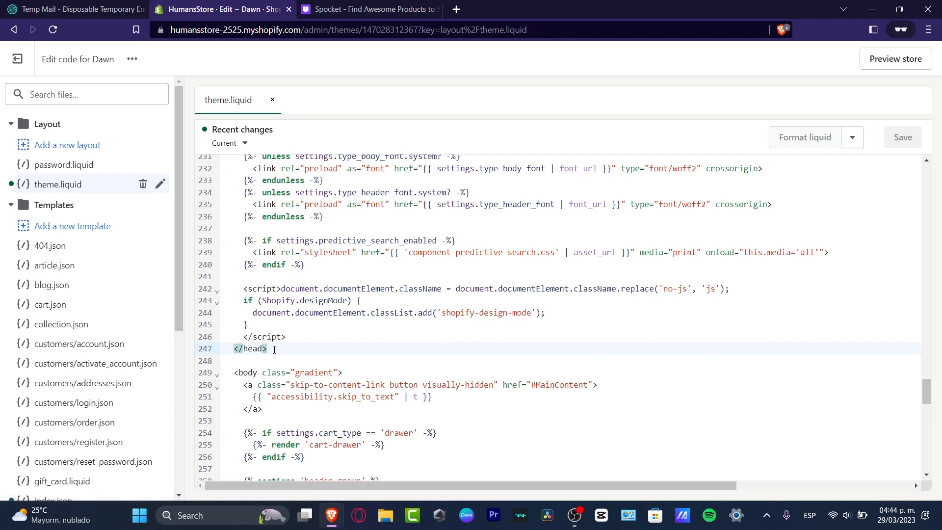
# - Find 'head' in theme.liquid, paste the noscript snippet on line 248, and save
pyautogui.hotkey('ctrl', 'f')
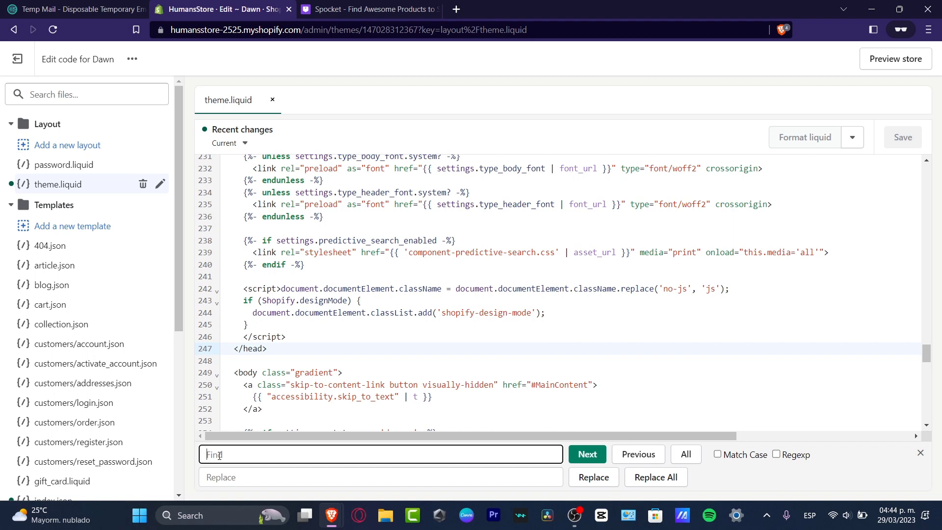
pyautogui.write('head')
pyautogui.click(597, 463)
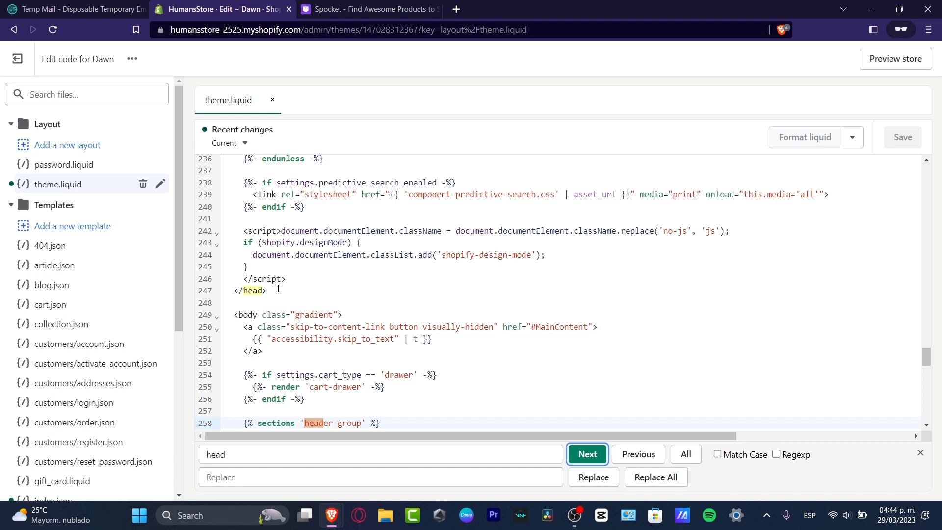
pyautogui.click(268, 306)
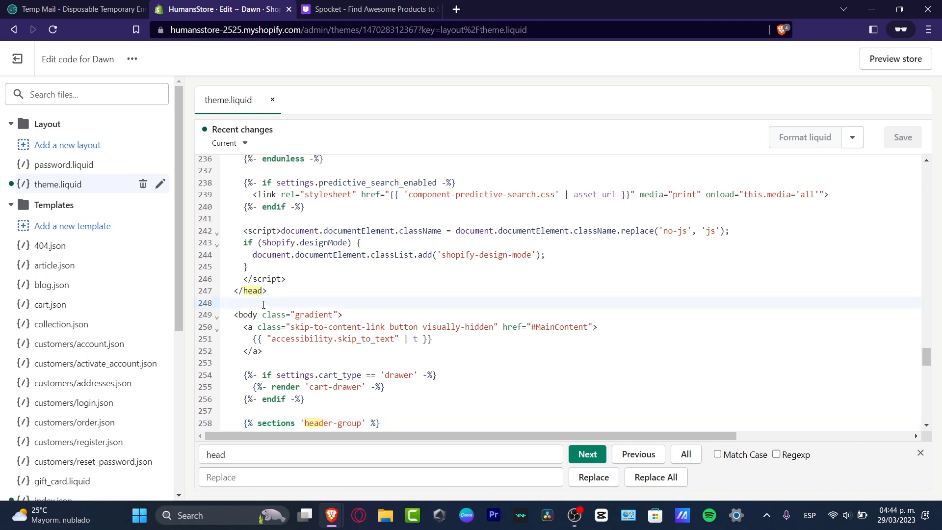
pyautogui.write('<!-- Google Tag Manager (noscript) --> <noscript><iframe src="https://www.googletagmanager.com/ns.html?id=GTM-MGJ9P44" height="0" width="0" style="display:none;visibility:hidden"></iframe></noscript> <!-- End Google Tag Manager (noscript) -->')
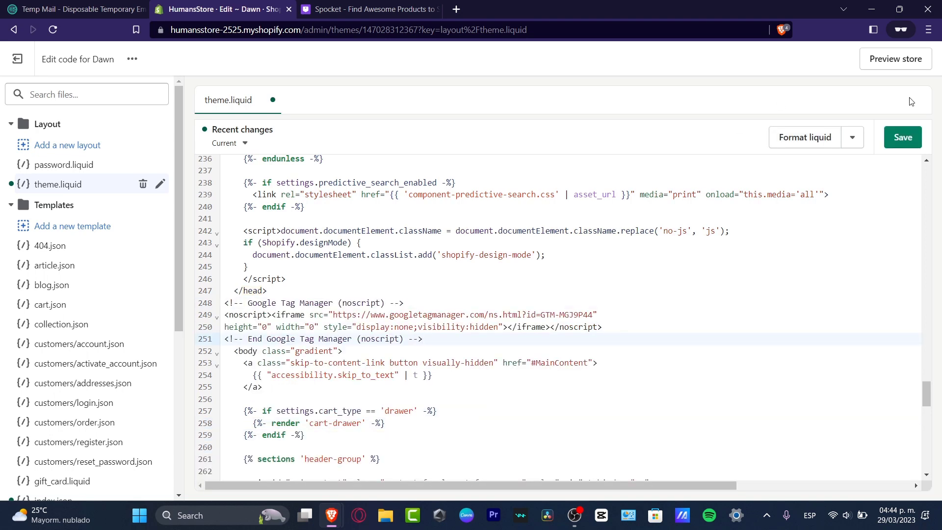
pyautogui.click(914, 137)
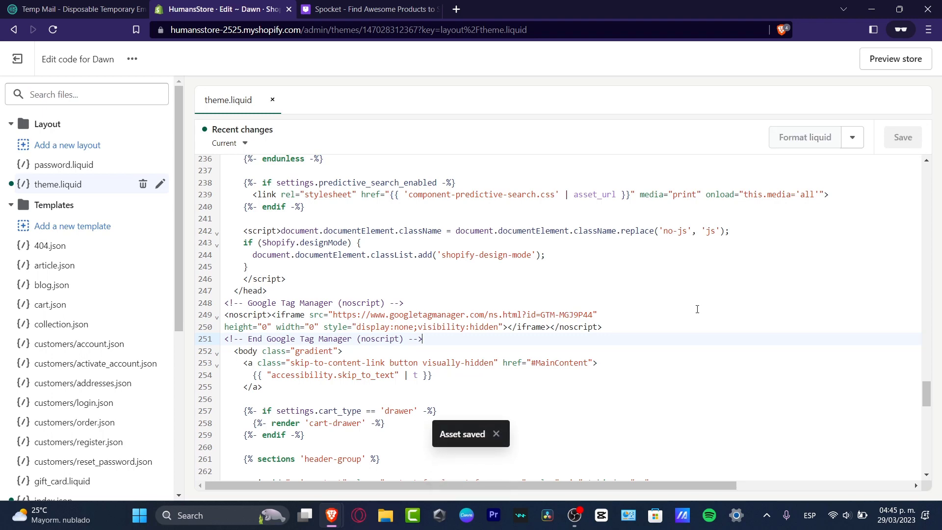
pyautogui.moveTo(331, 515)
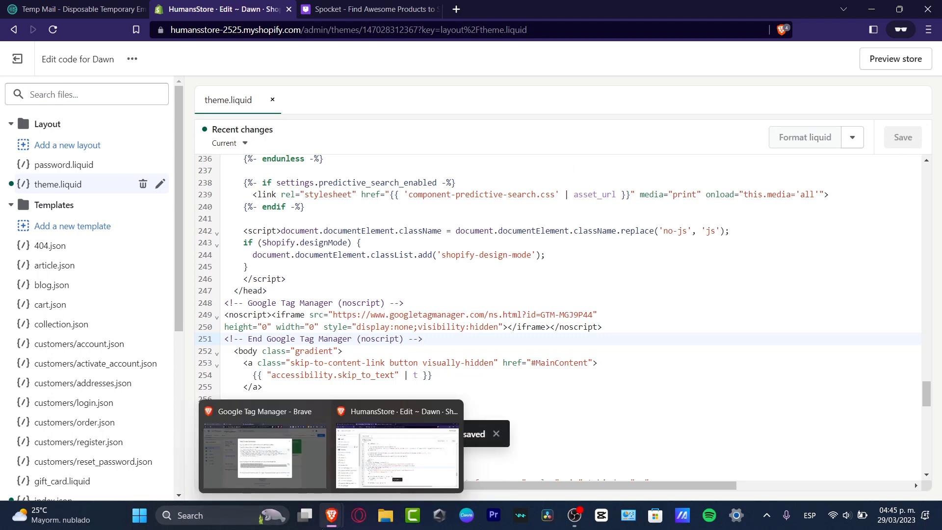
# - Close the GTM install instructions and reload the workspace overview
pyautogui.click(300, 457)
pyautogui.click(633, 406)
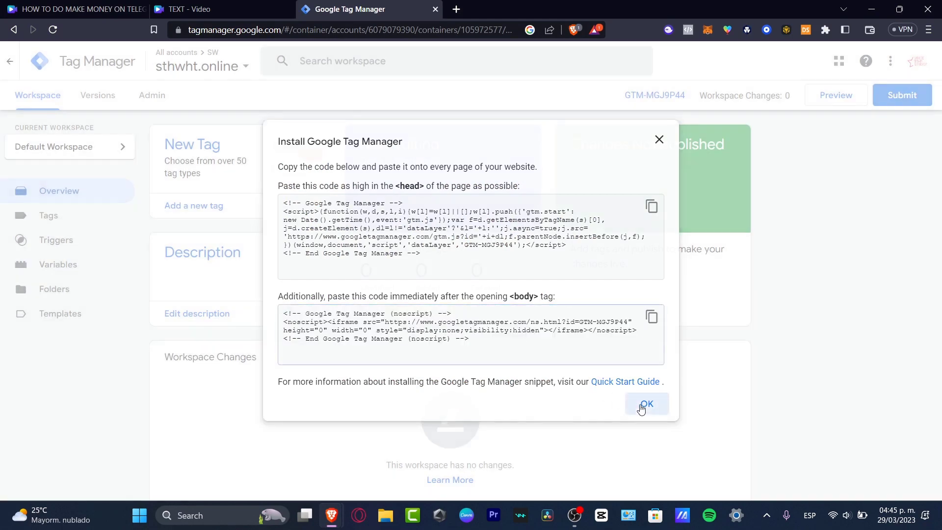
pyautogui.scroll(-2, 719, 395)
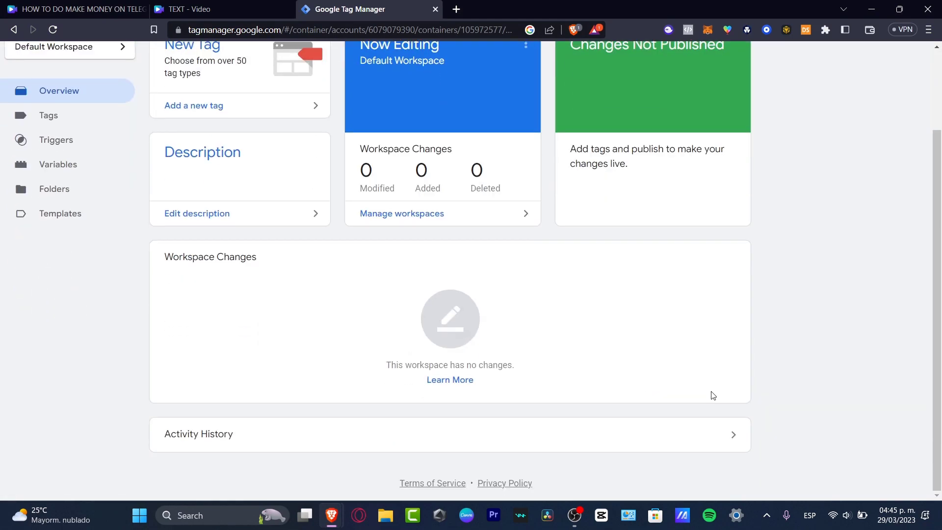
pyautogui.scroll(2, 711, 393)
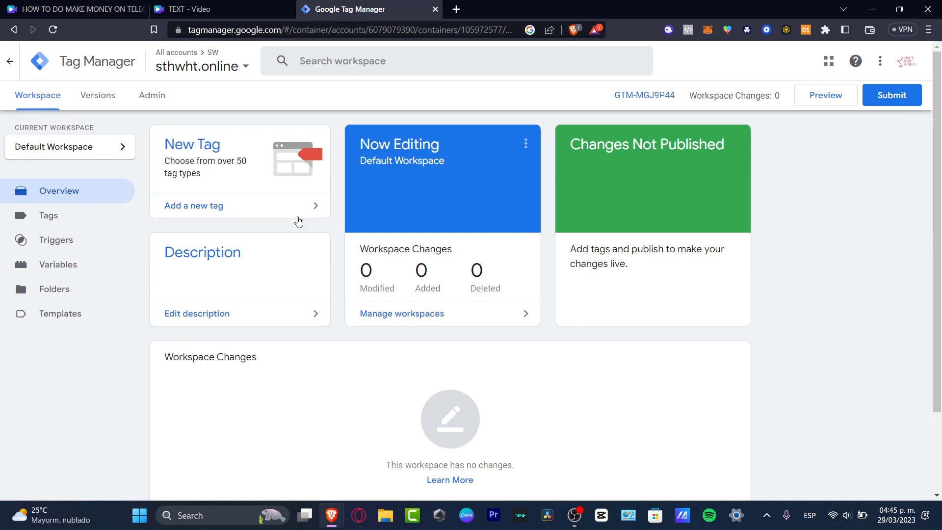
pyautogui.click(55, 29)
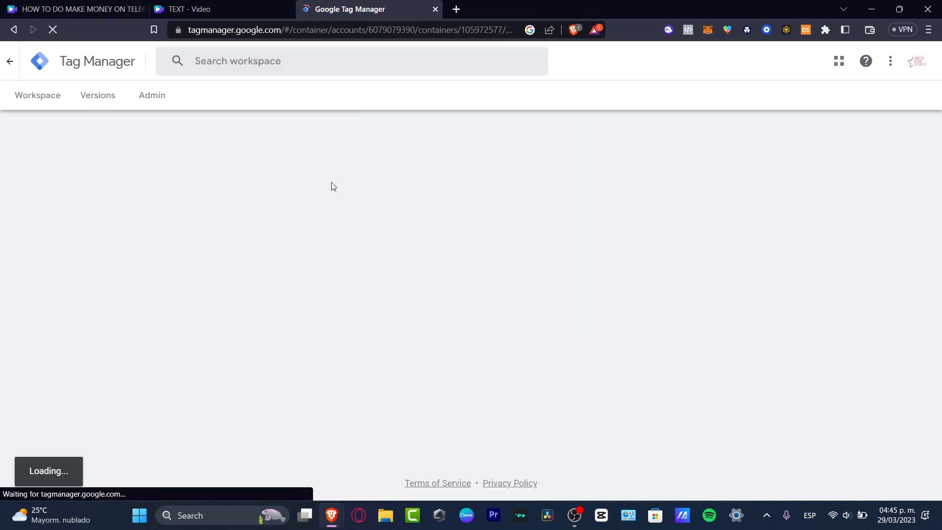
pyautogui.scroll(-2, 630, 312)
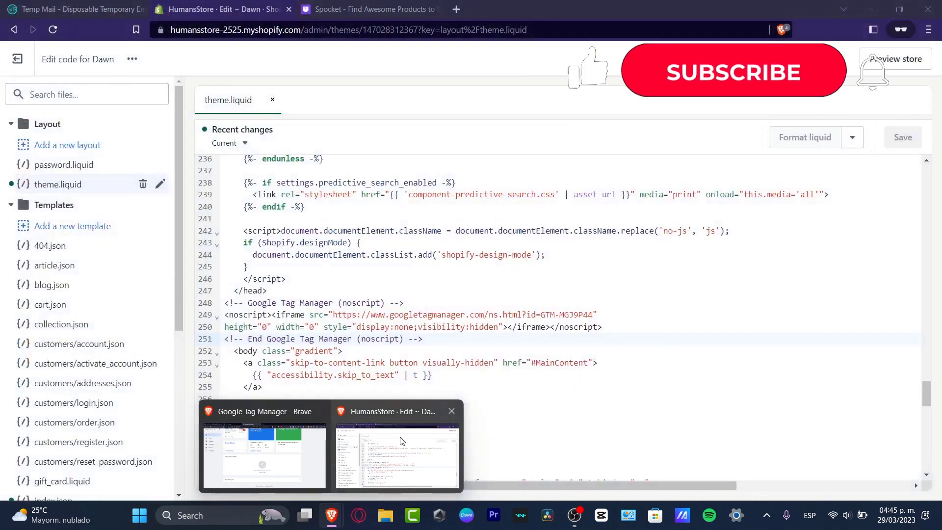
# - Exit the Shopify code editor to the Themes page and collapse the trial plan prompt
pyautogui.click(397, 457)
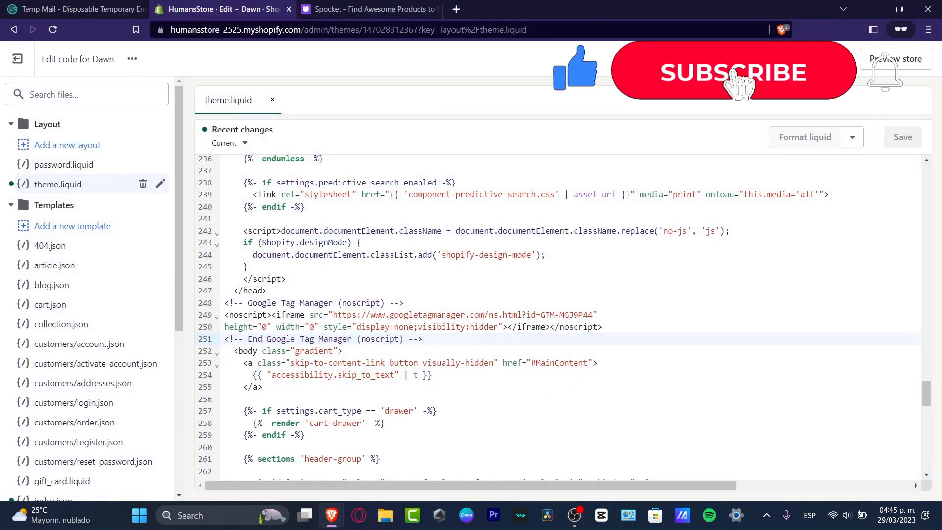
pyautogui.click(17, 58)
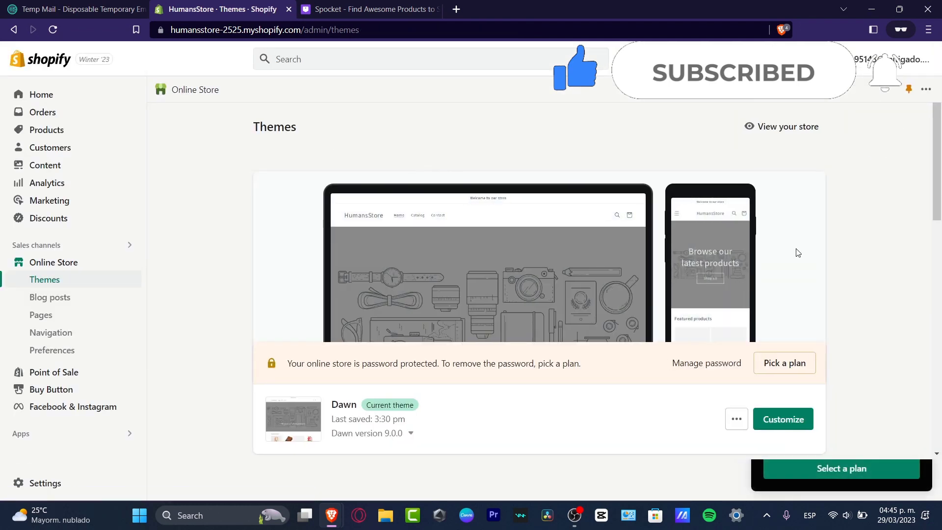
pyautogui.click(915, 387)
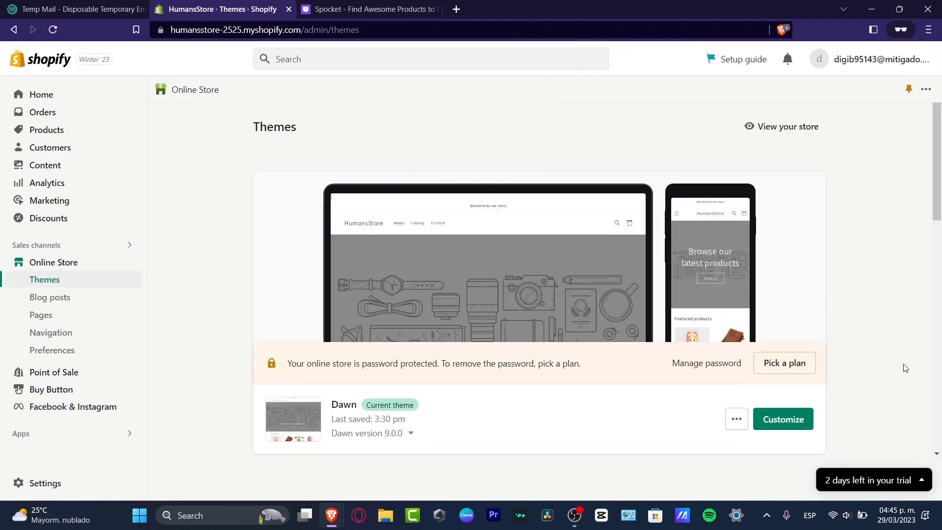